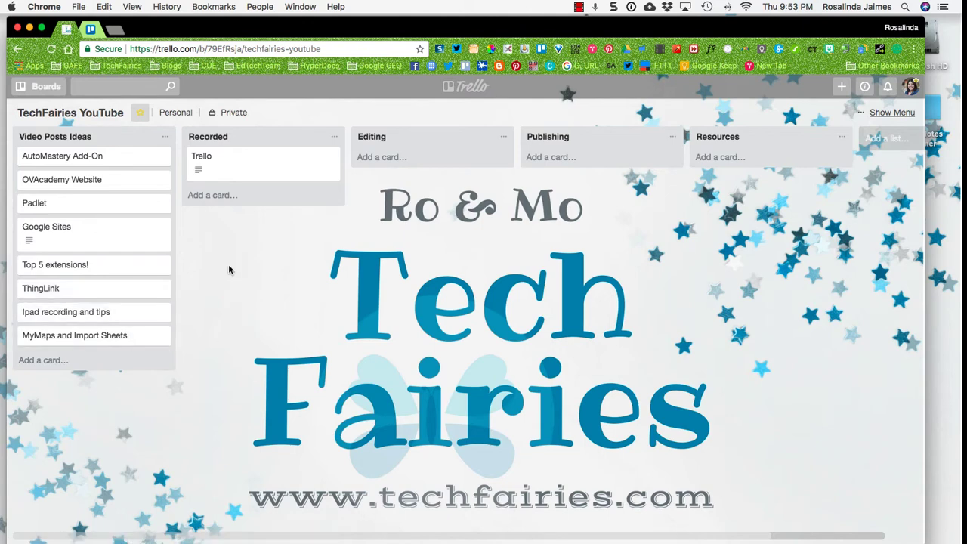
Step: Move the Trello card to Video Posts Ideas and back, then save its referral-link description
left_click_drag(246, 169, 74, 188)
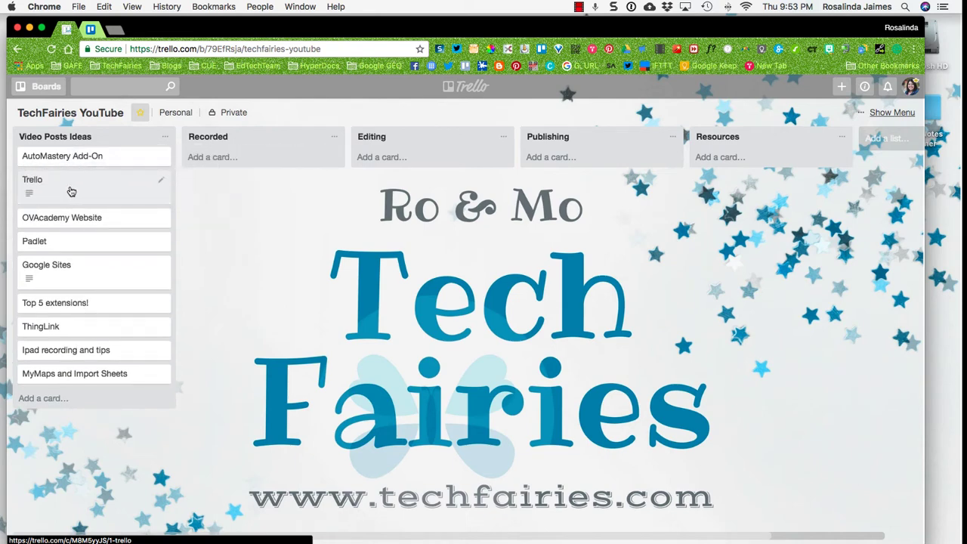
left_click_drag(71, 191, 238, 168)
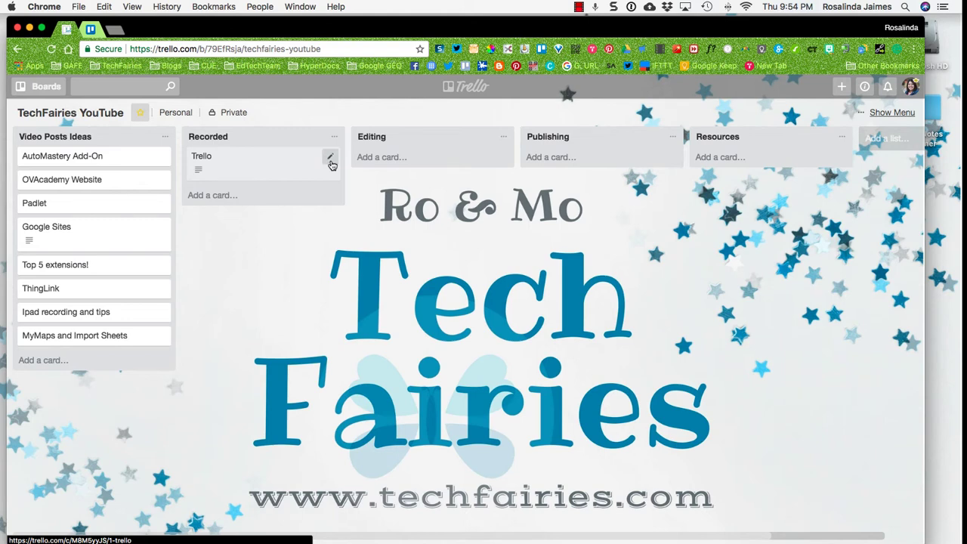
left_click(255, 167)
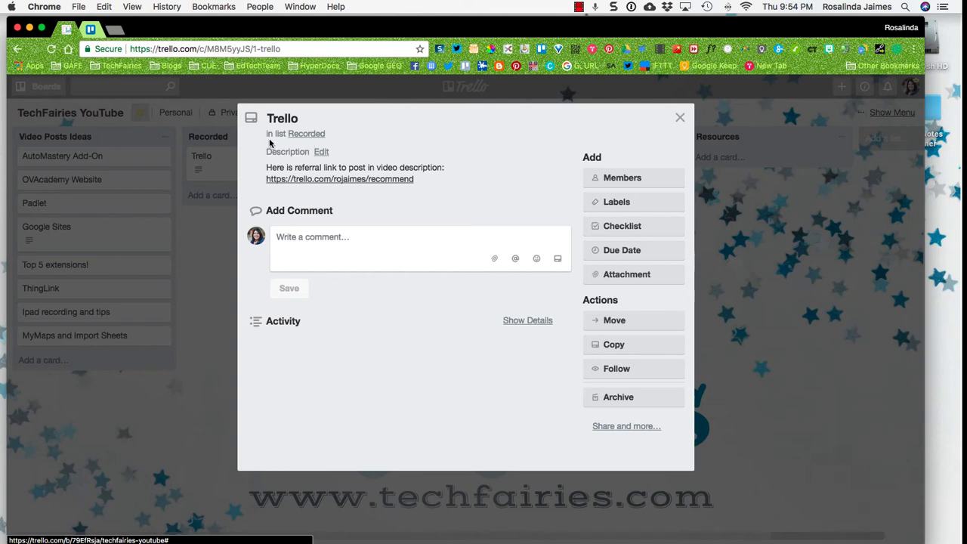
left_click(322, 154)
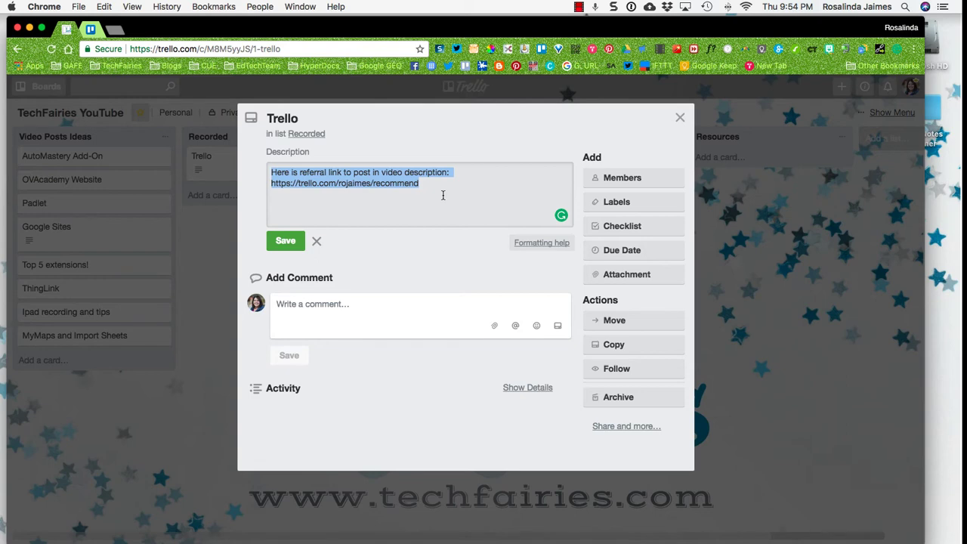
left_click(279, 242)
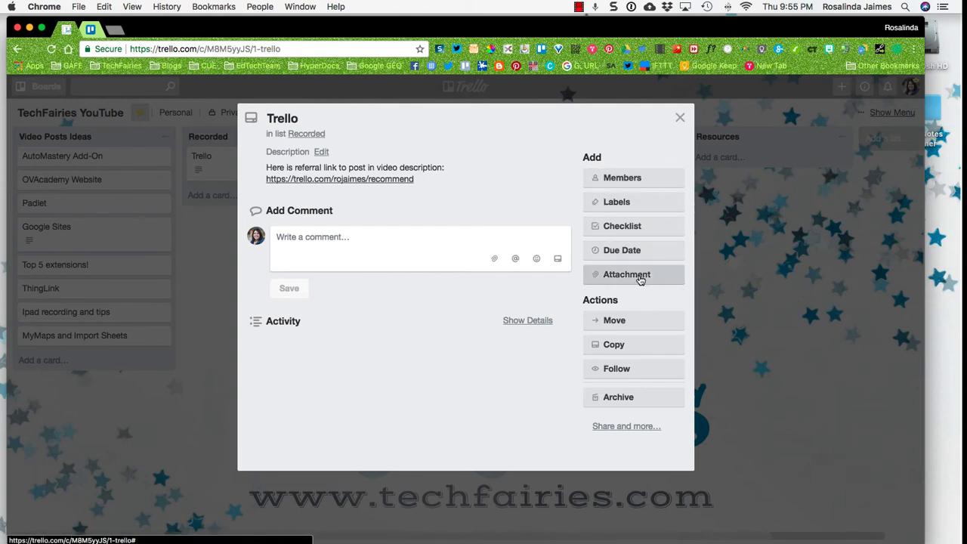
left_click(629, 322)
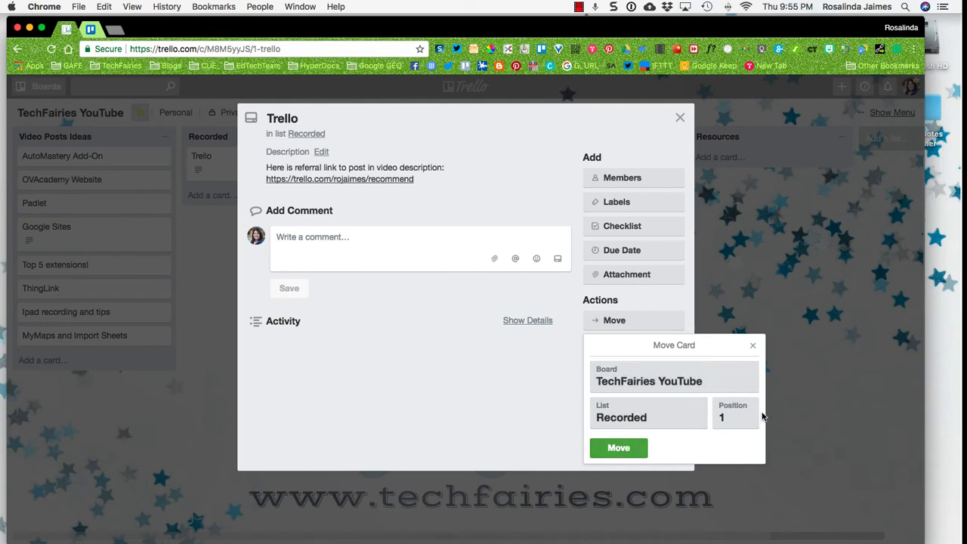
left_click(621, 453)
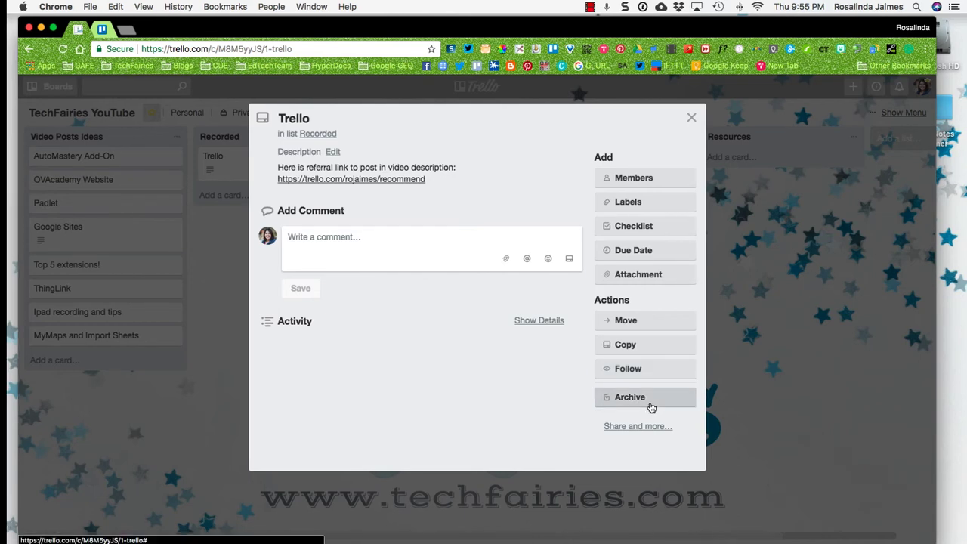
Step: Close the Trello card's detail window to return to the TechFairies YouTube board
left_click(691, 118)
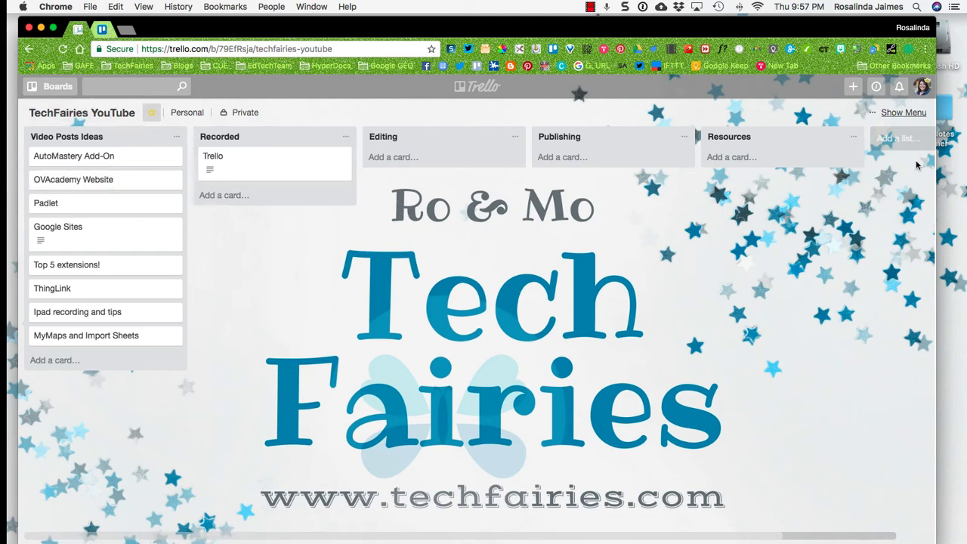
left_click(921, 86)
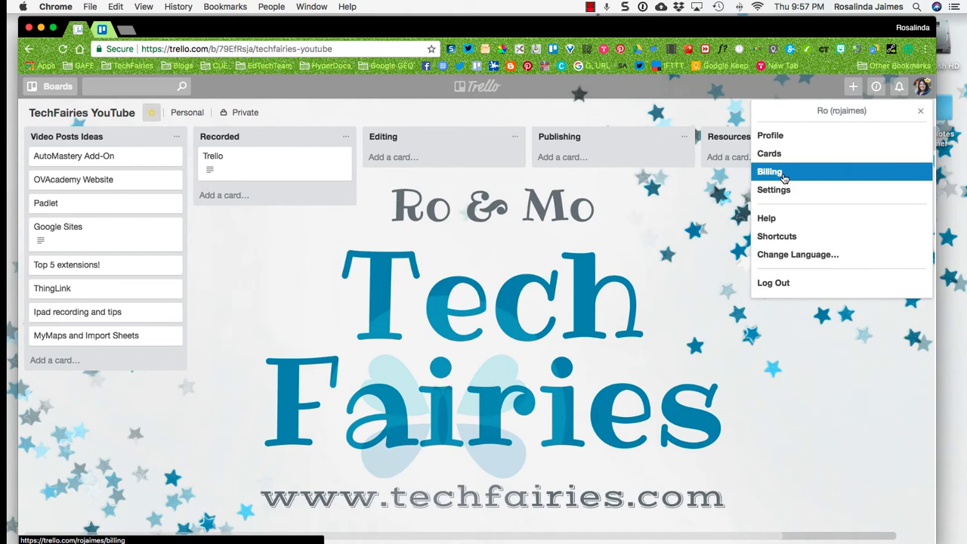
left_click(781, 175)
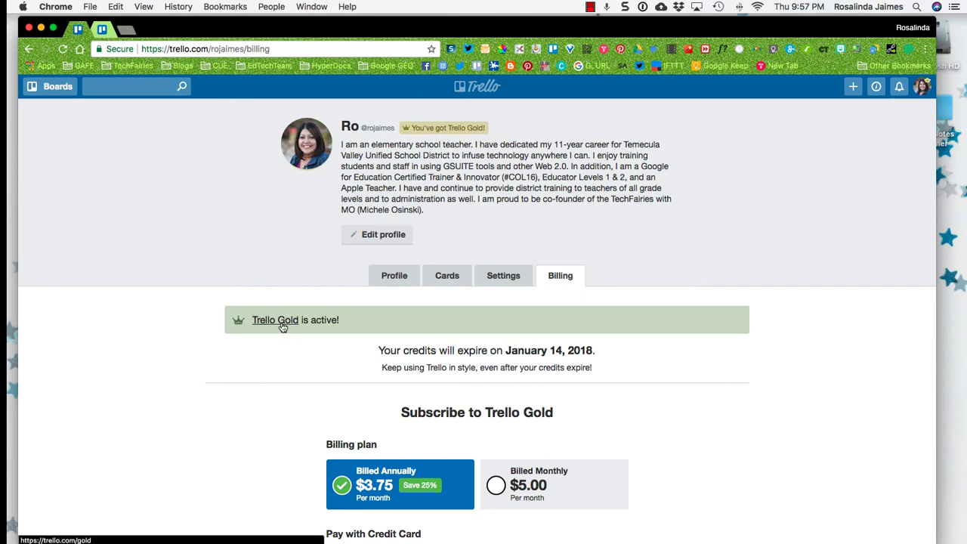
left_click(106, 31)
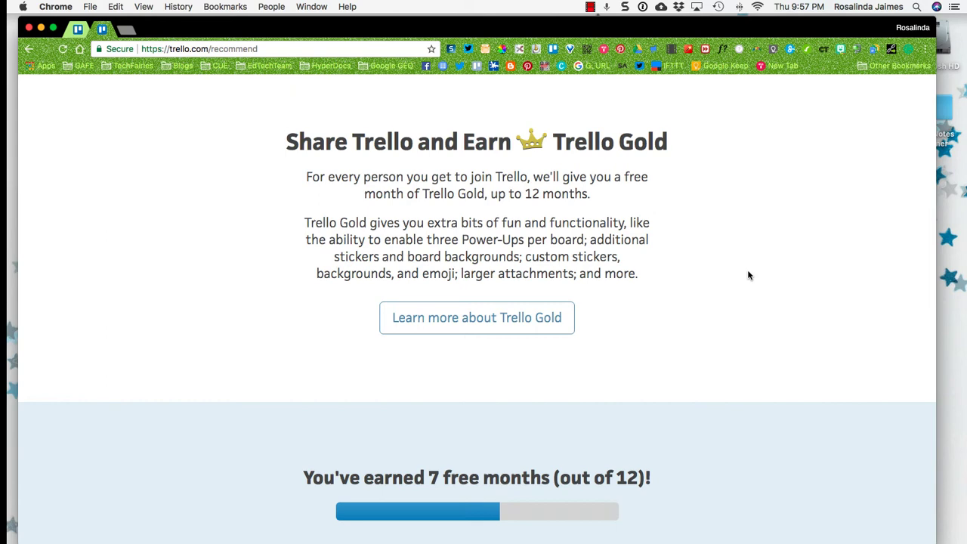
scroll(748, 275, "down", 15)
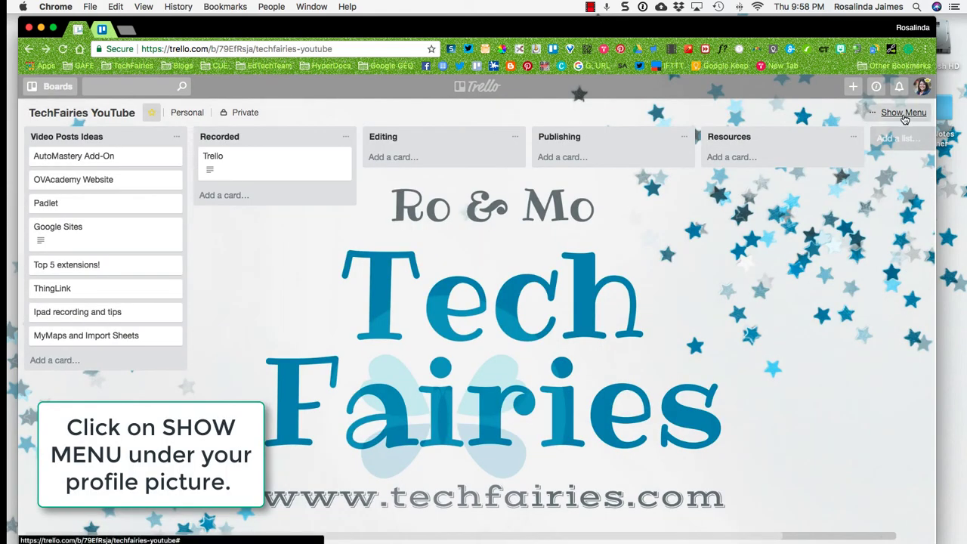
Step: Show the TechFairies YouTube board menu with Power-Ups and recent activity
left_click(903, 113)
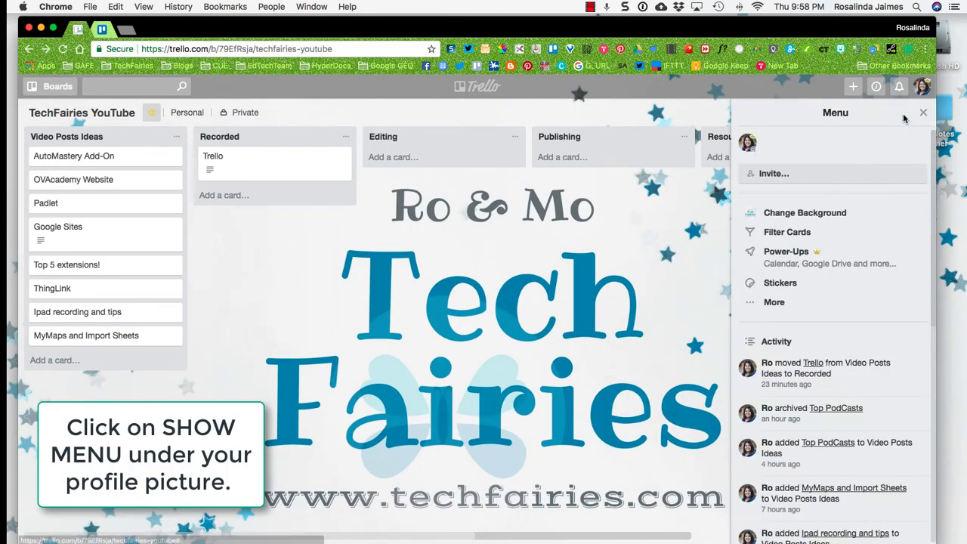
Step: Browse the Power-Ups directory and display the Calendar power-up's description and screenshot
left_click(787, 269)
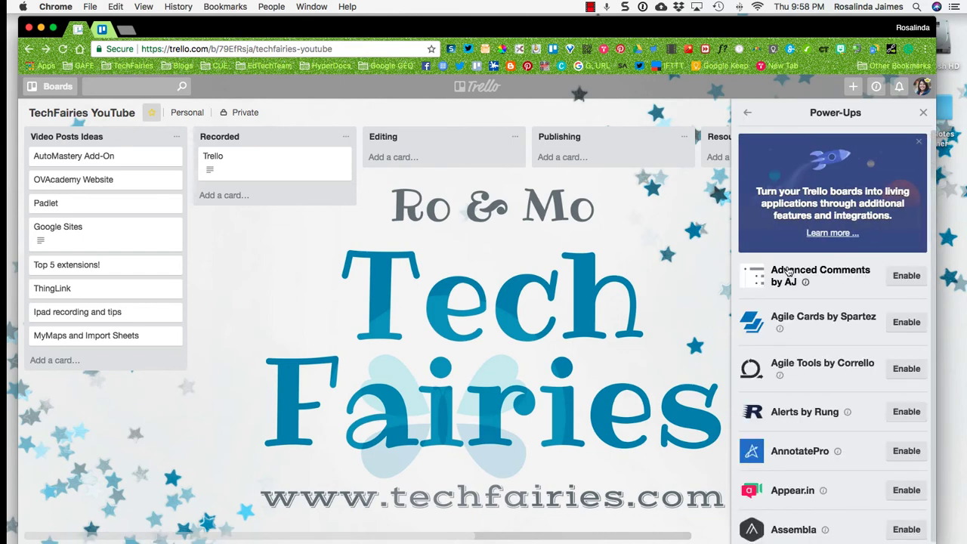
scroll(833, 343, "down", 6)
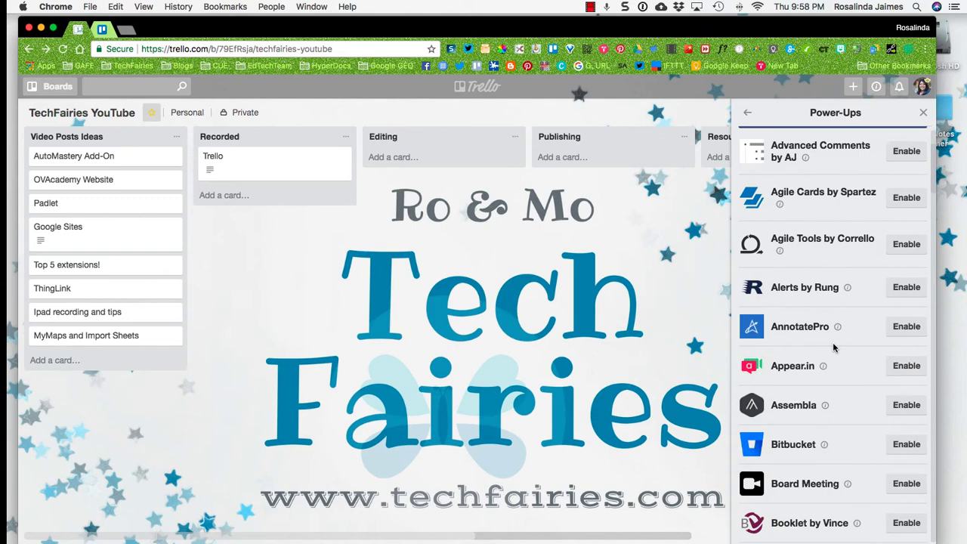
scroll(834, 344, "down", 8)
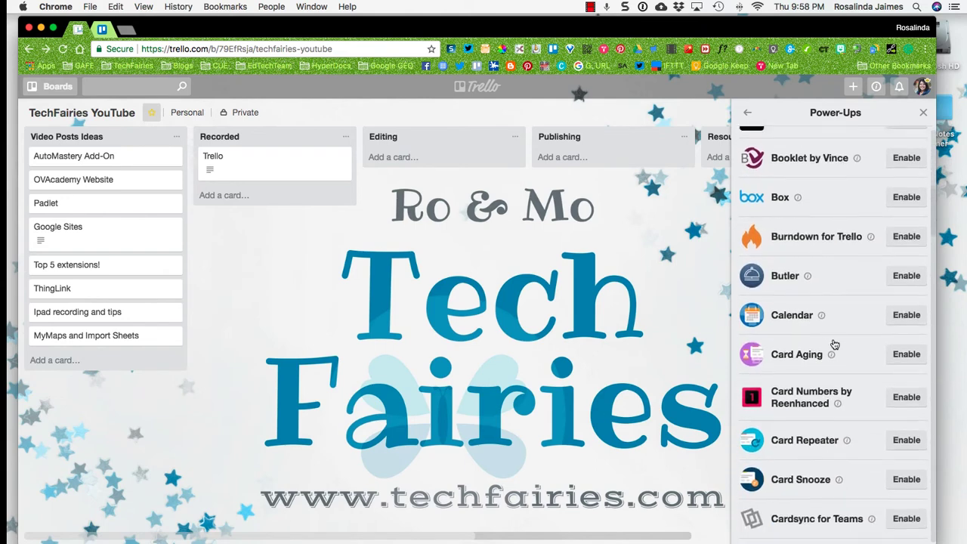
scroll(834, 344, "down", 5)
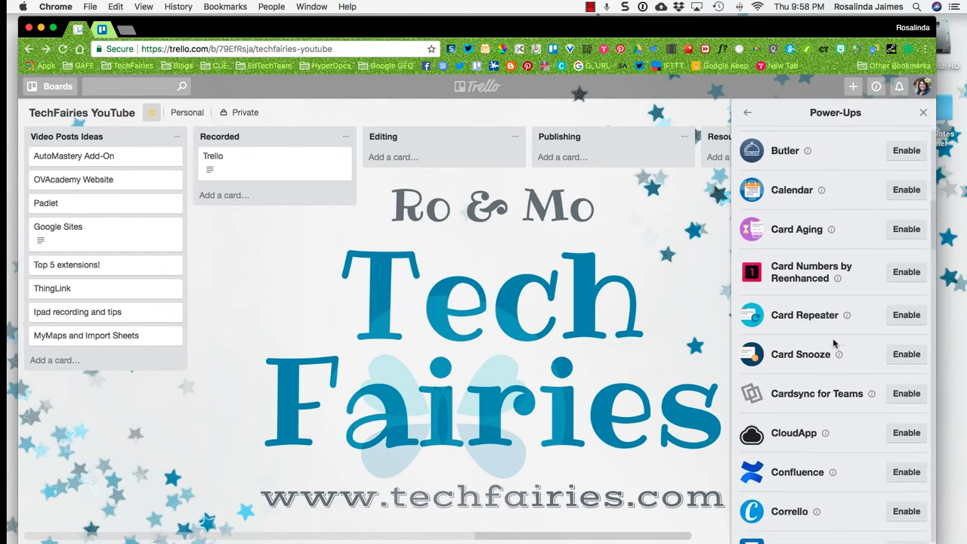
scroll(834, 343, "down", 7)
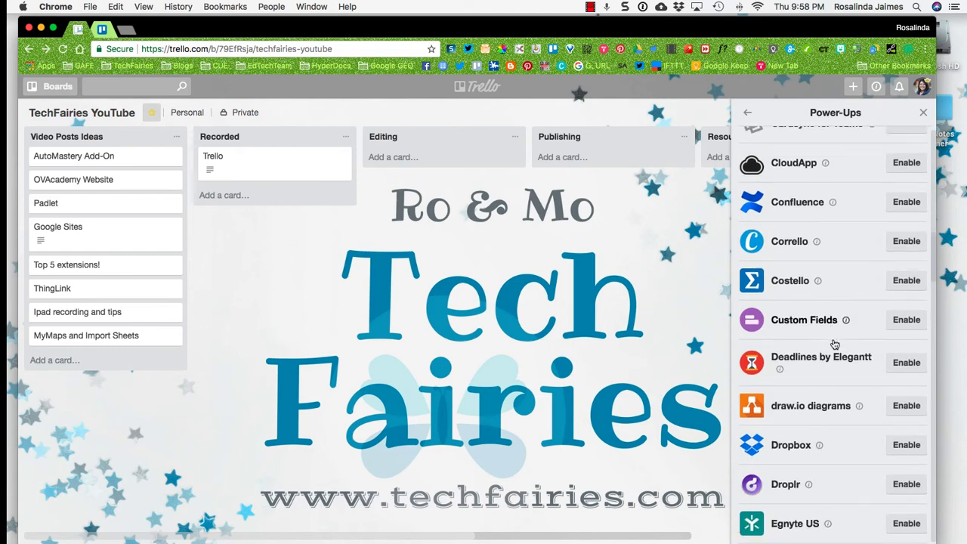
scroll(834, 344, "down", 5)
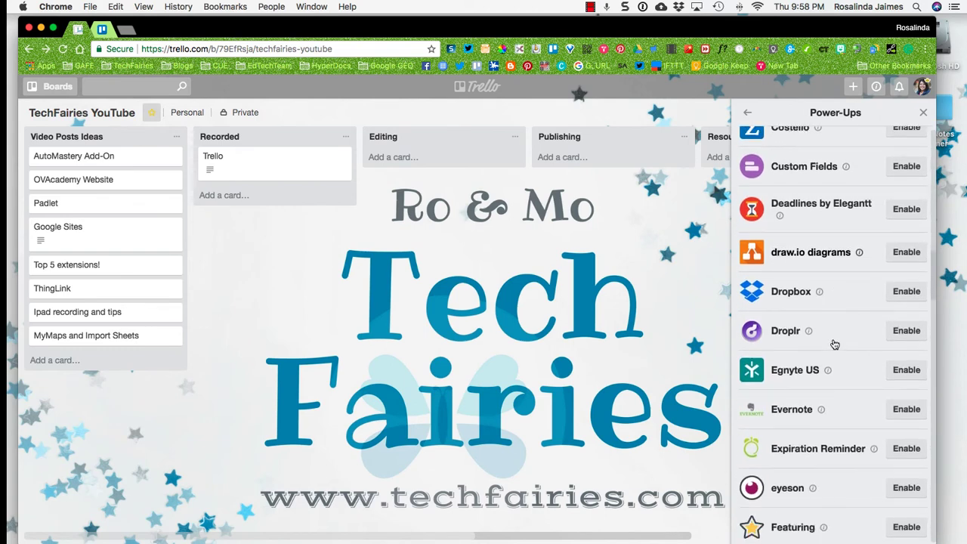
scroll(834, 344, "down", 1)
scroll(844, 289, "down", 4)
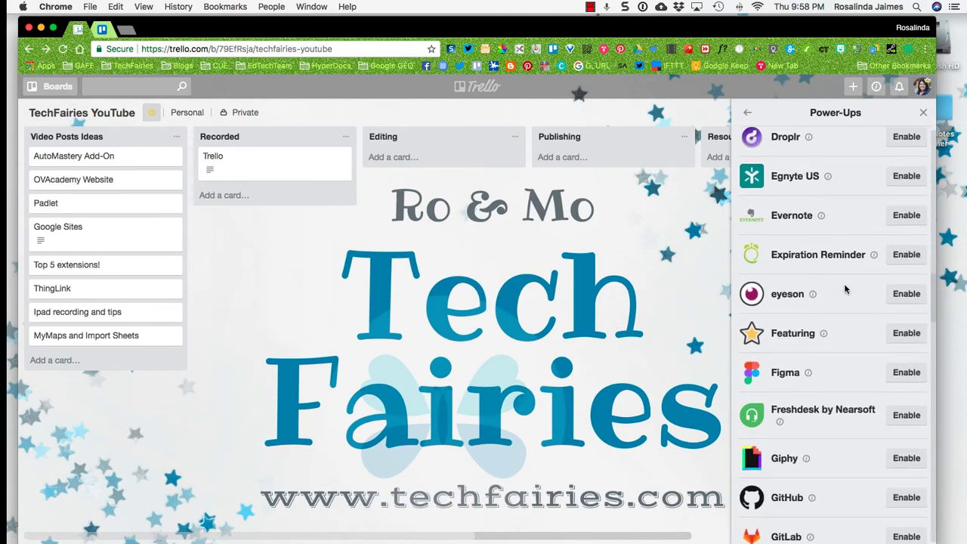
scroll(845, 290, "down", 1)
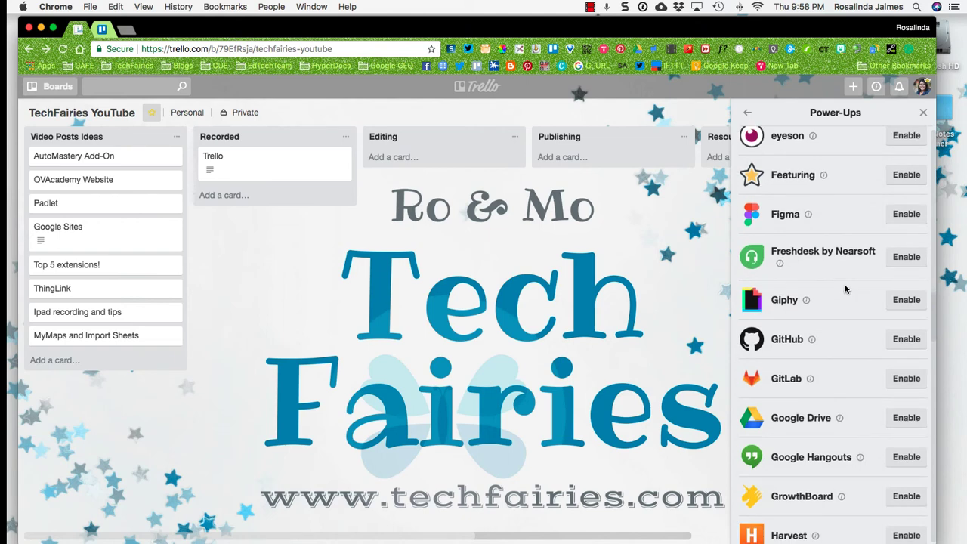
scroll(844, 287, "down", 3)
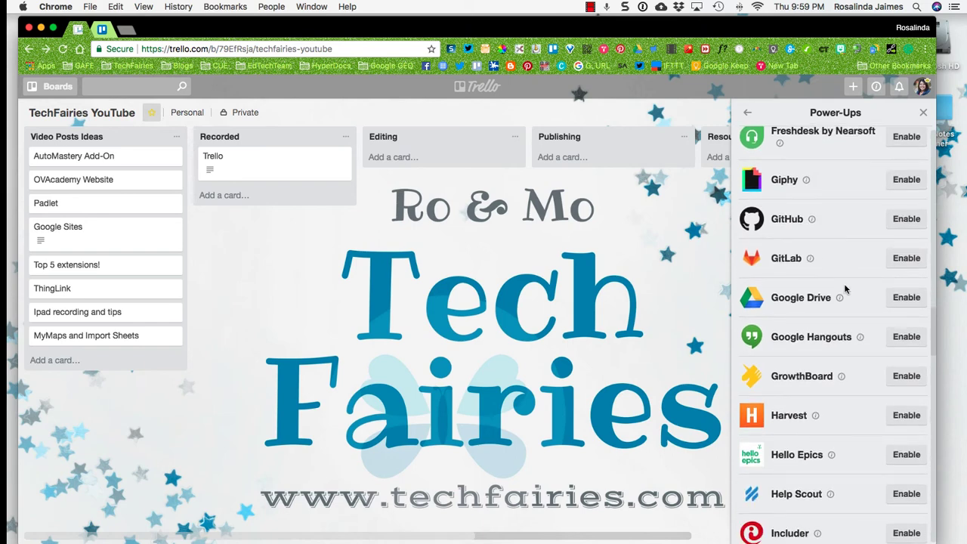
scroll(844, 288, "down", 2)
scroll(846, 289, "down", 4)
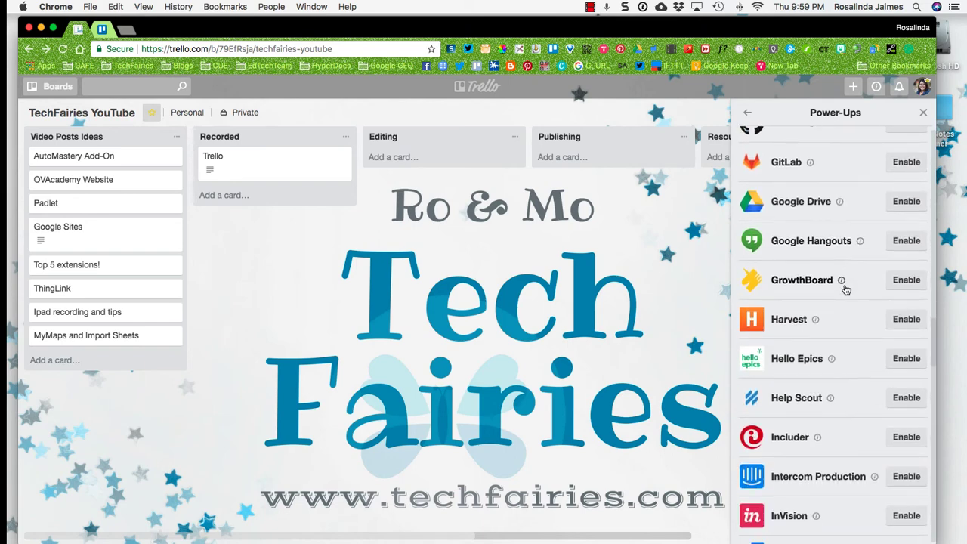
scroll(846, 290, "up", 3)
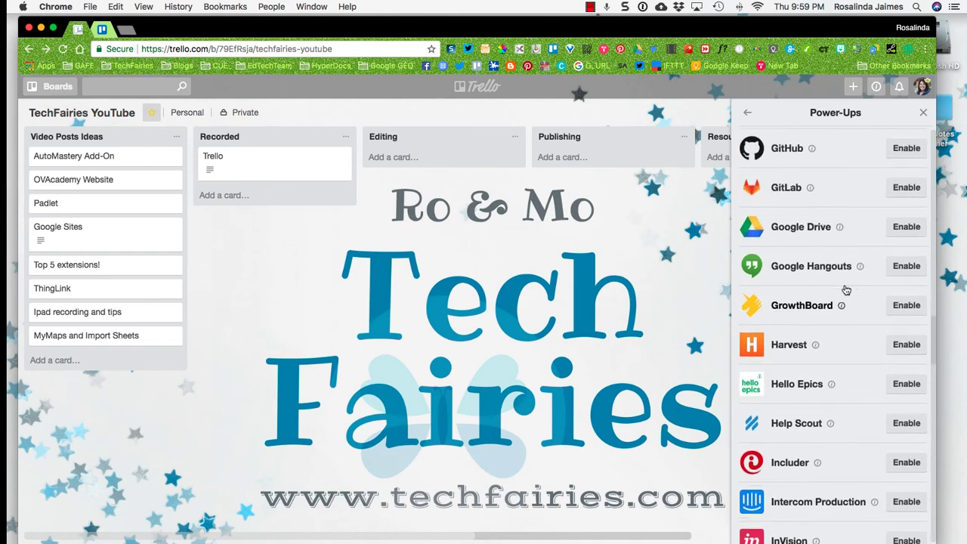
scroll(846, 290, "down", 9)
scroll(846, 290, "down", 1)
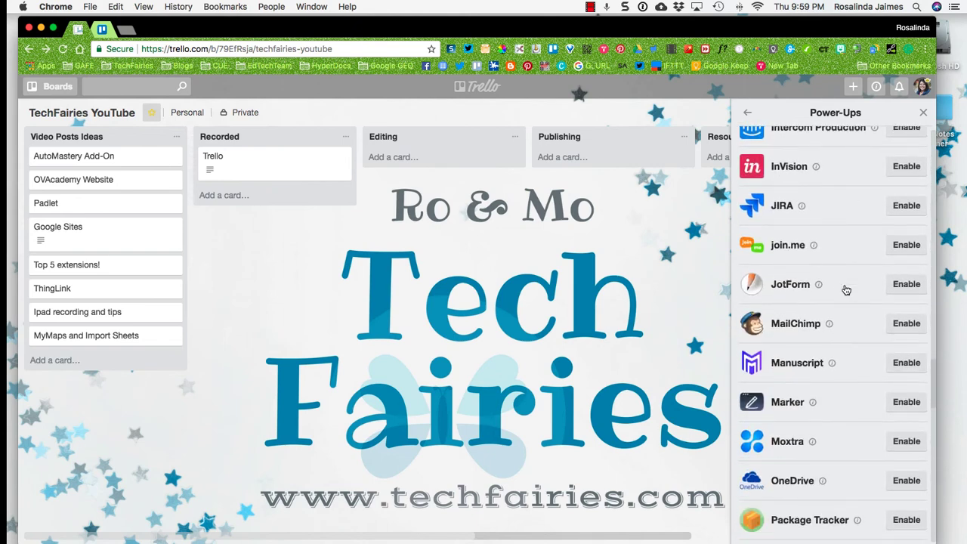
scroll(846, 290, "up", 20)
scroll(846, 290, "up", 9)
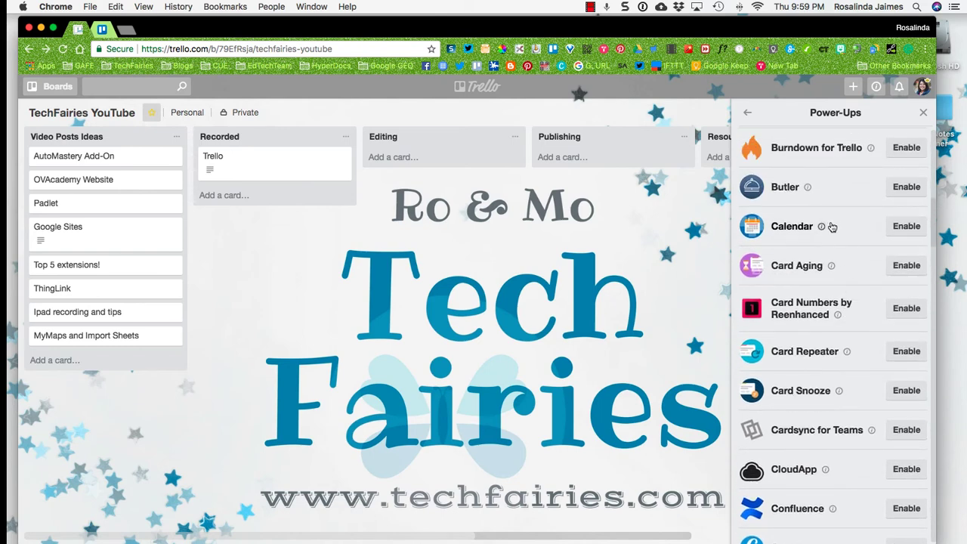
left_click(823, 227)
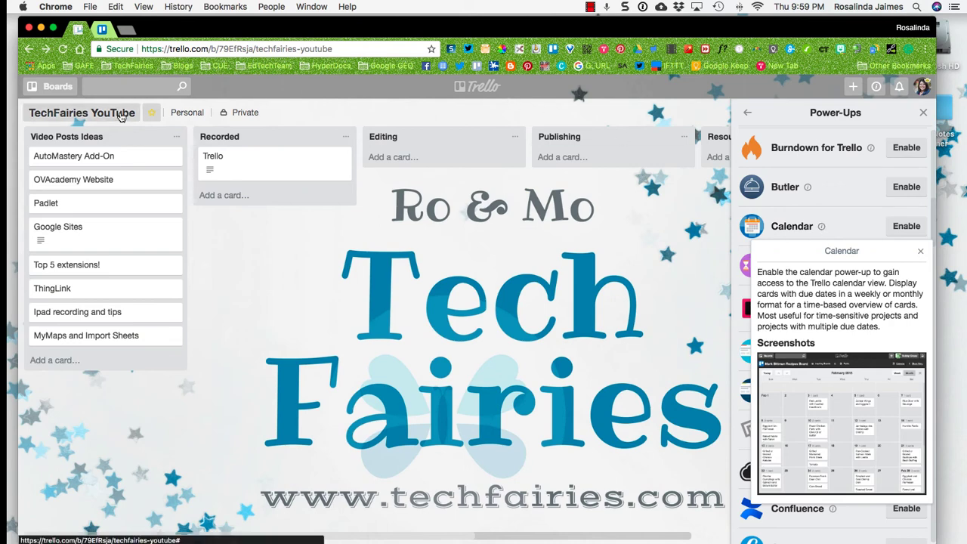
Step: Switch to the TechFairies Blog Board and look across its lists
left_click(57, 88)
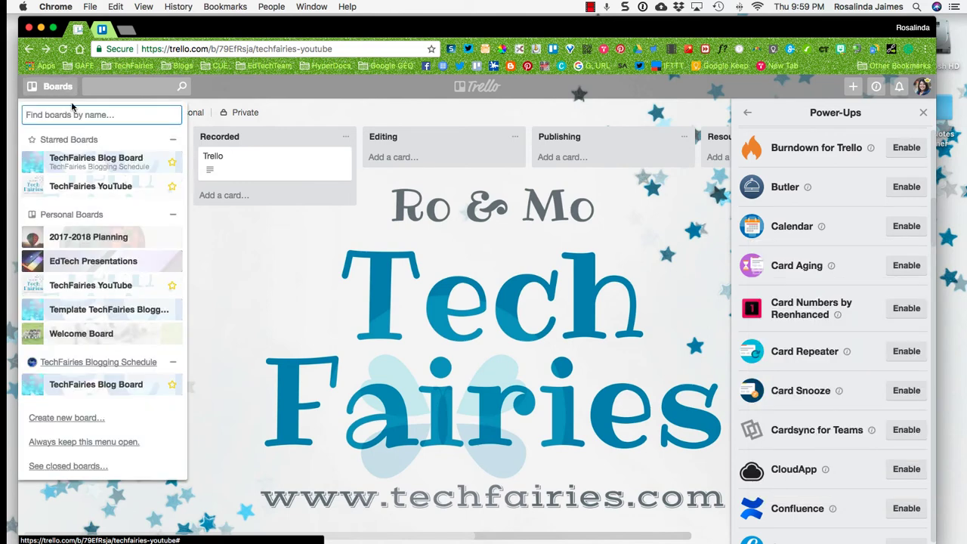
left_click(106, 161)
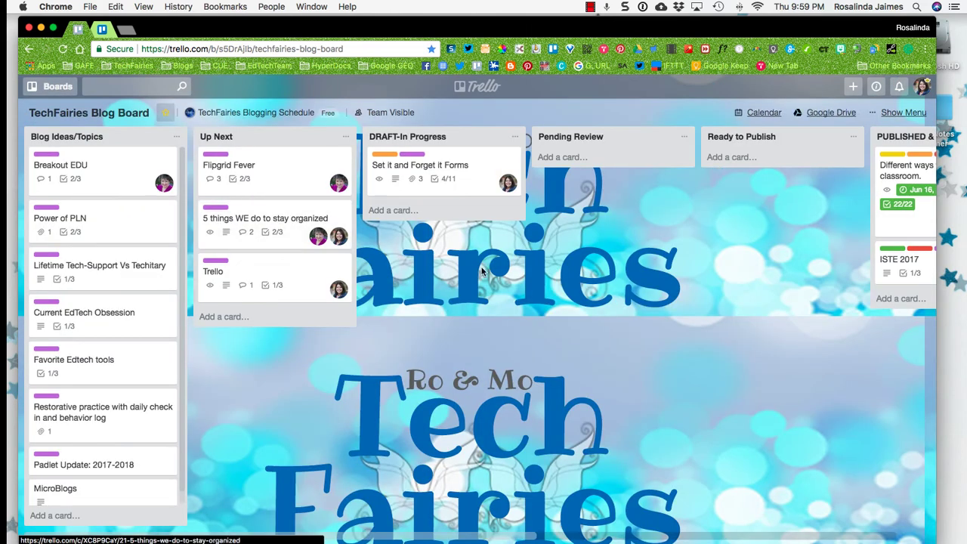
scroll(533, 277, "right", 3)
scroll(533, 276, "right", 3)
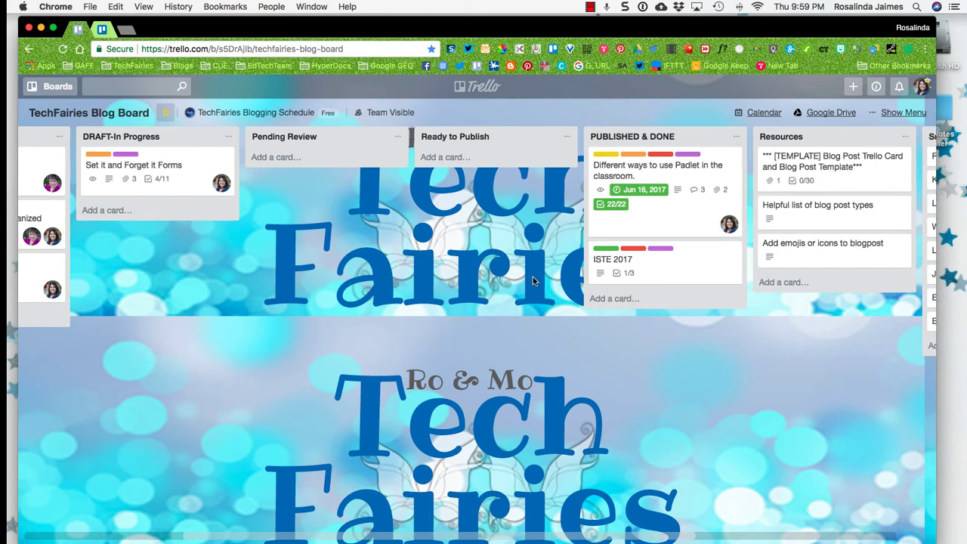
scroll(533, 277, "left", 5)
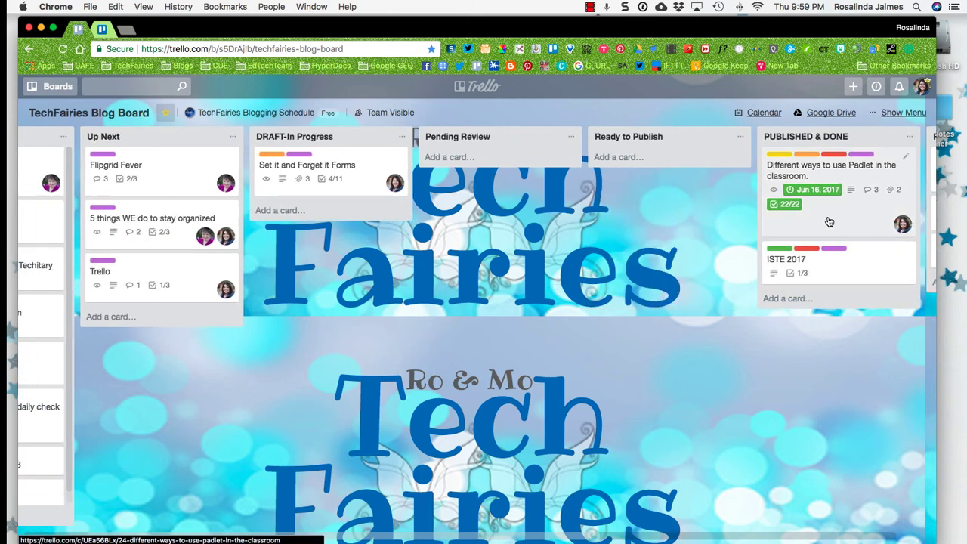
Step: Preview the blog board's calendar in month and week views, then close it
left_click(772, 116)
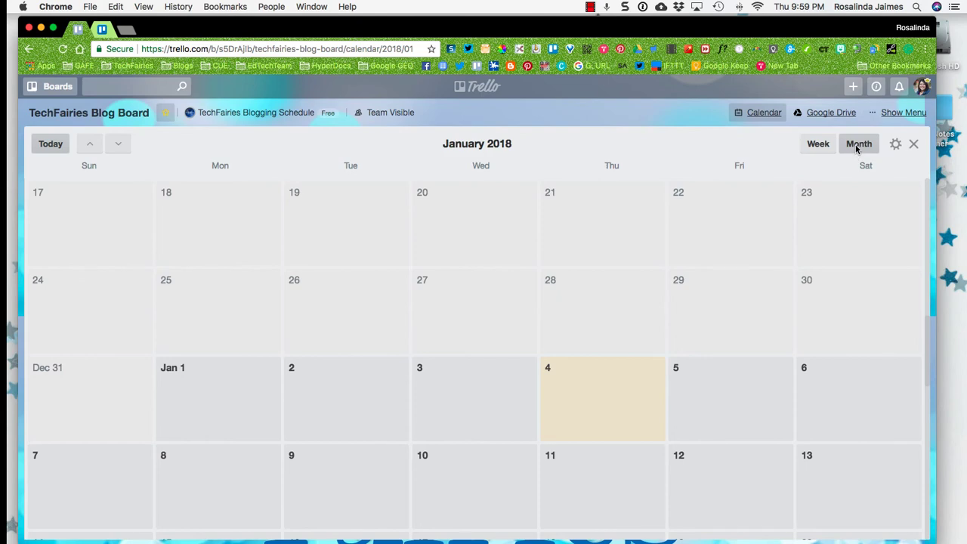
left_click(816, 144)
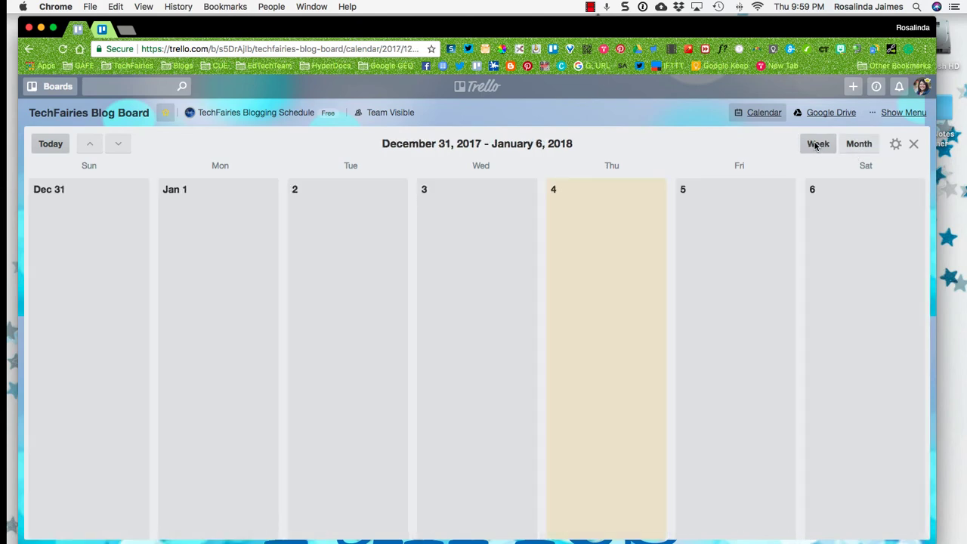
key("Escape")
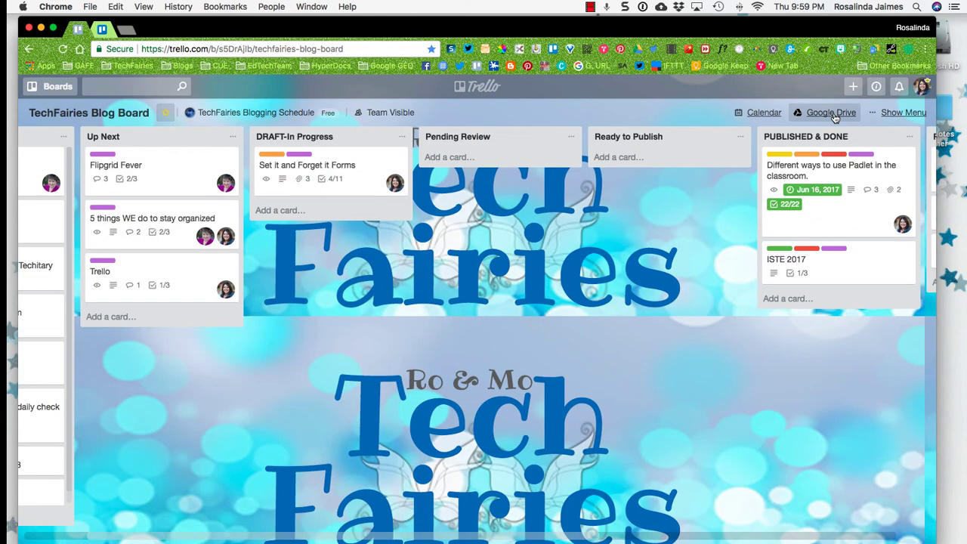
left_click(835, 117)
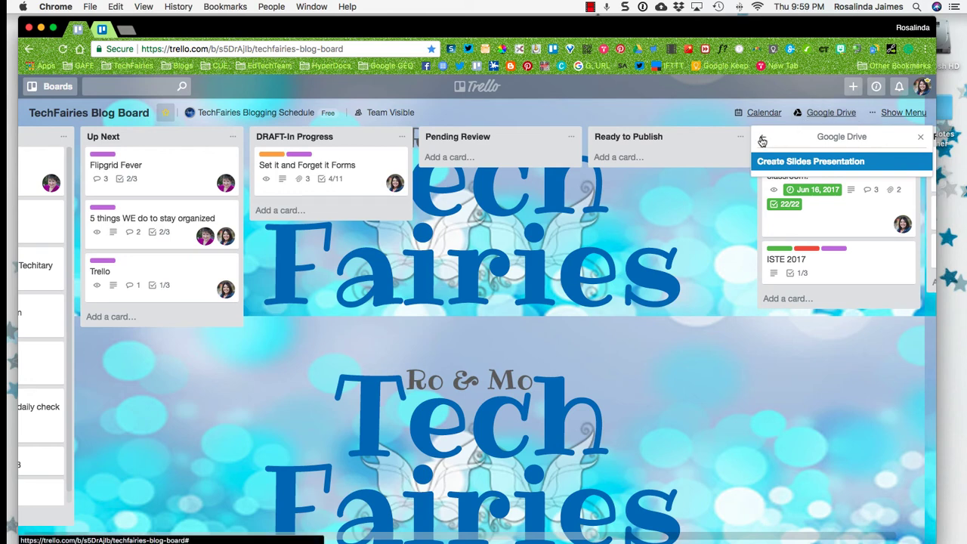
left_click(663, 251)
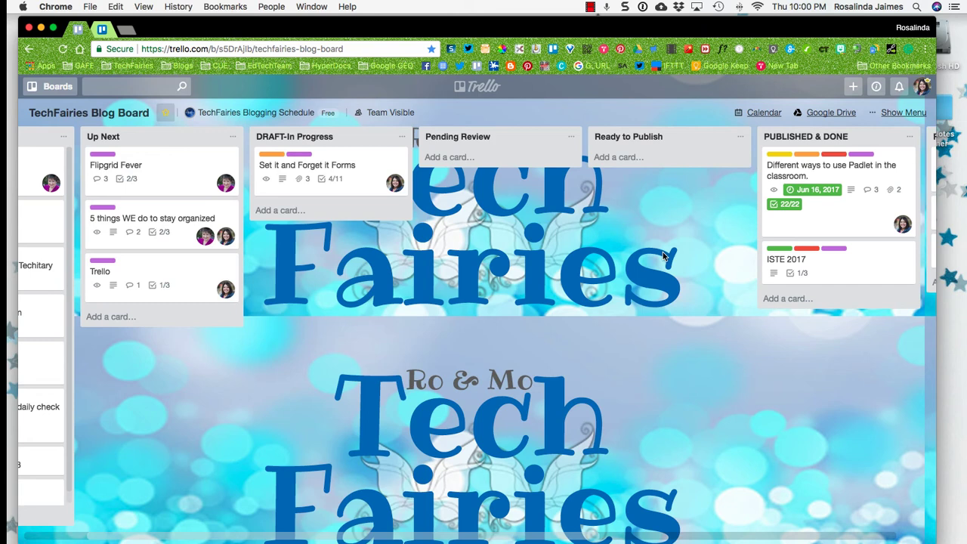
left_click(865, 214)
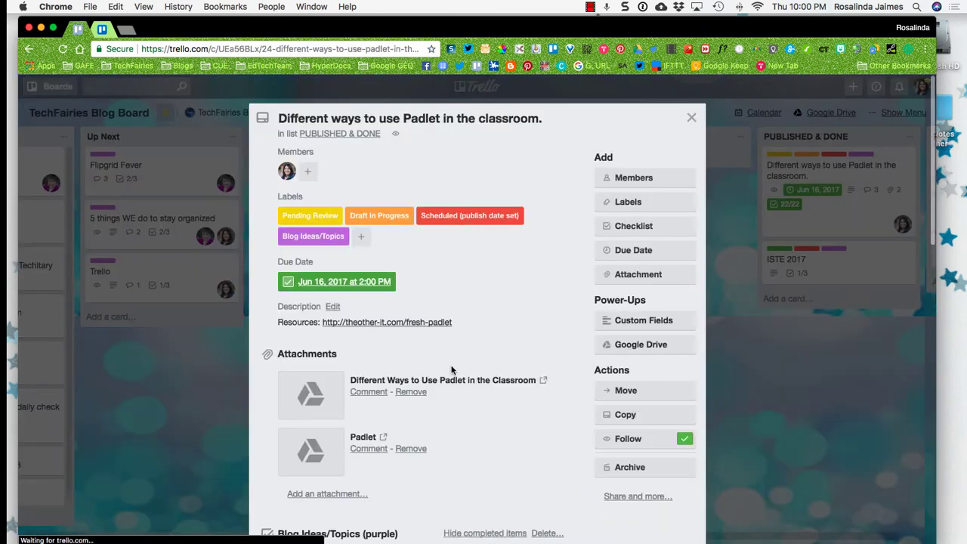
scroll(452, 370, "down", 3)
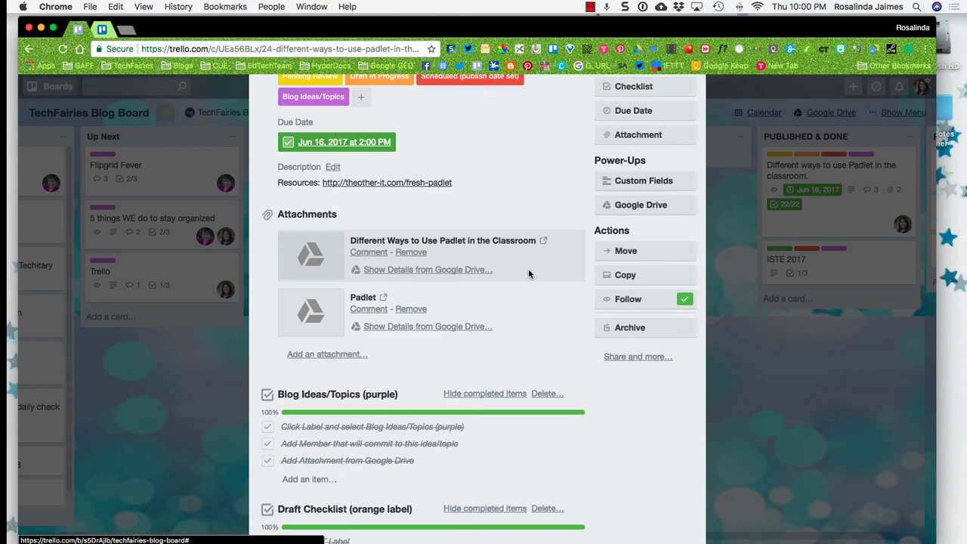
key("Escape")
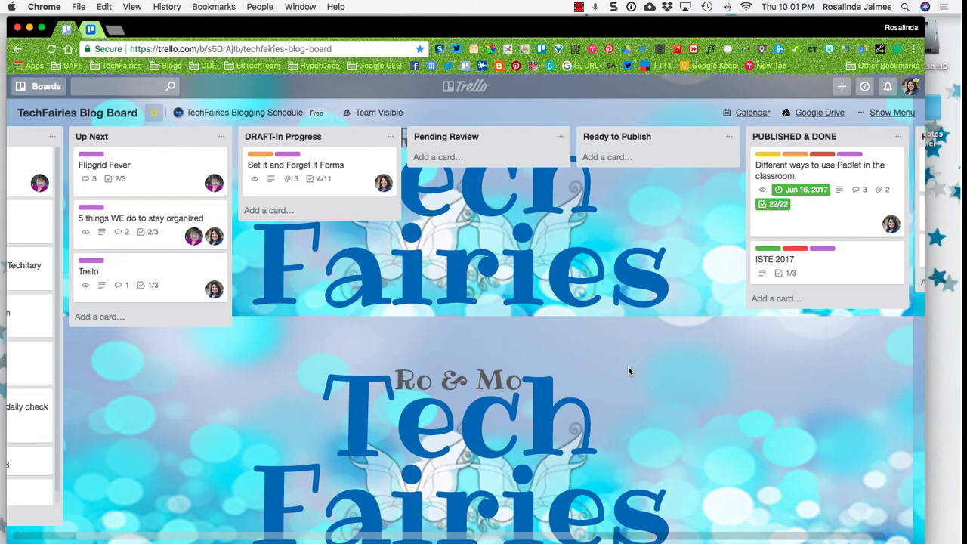
Step: Switch to the 2017-2018 Planning board and scroll right through its lists to Done
left_click(44, 85)
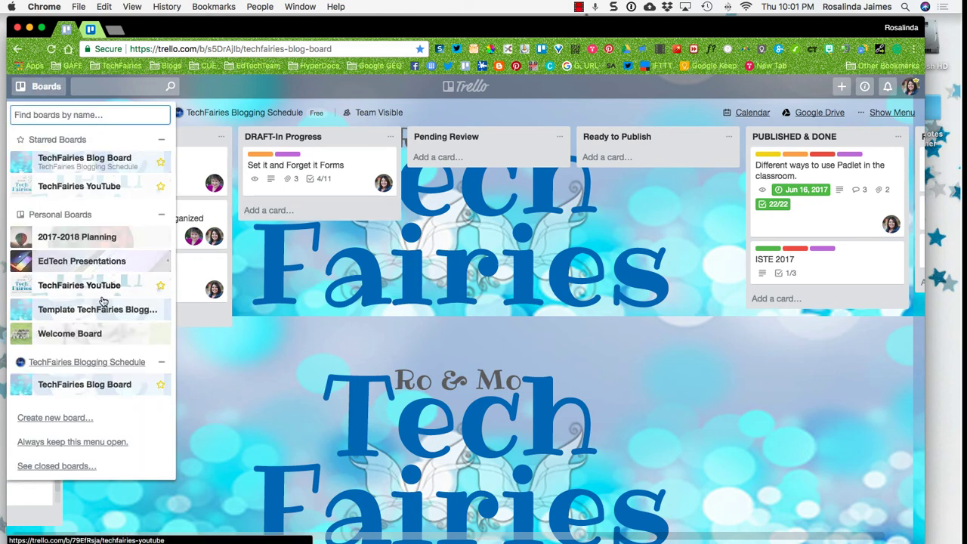
left_click(76, 237)
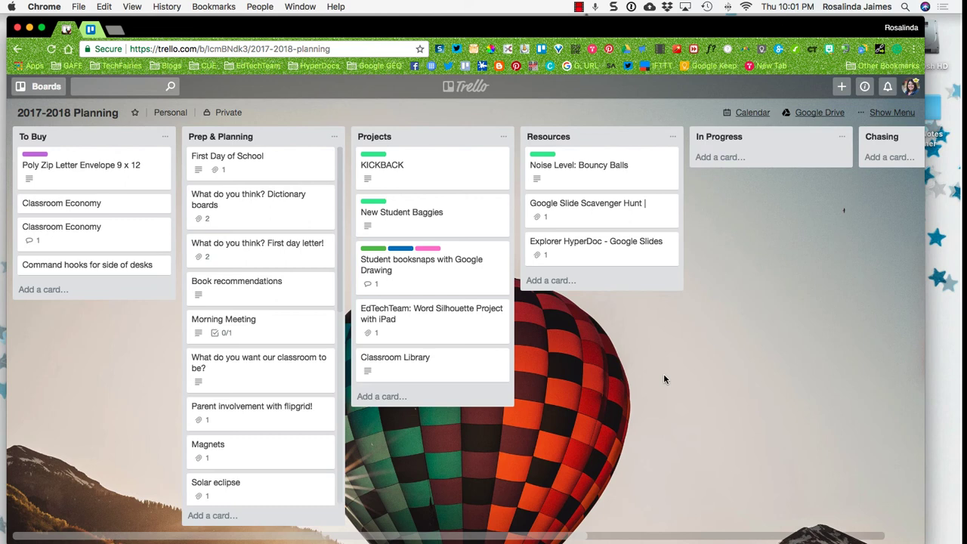
scroll(492, 378, "right", 5)
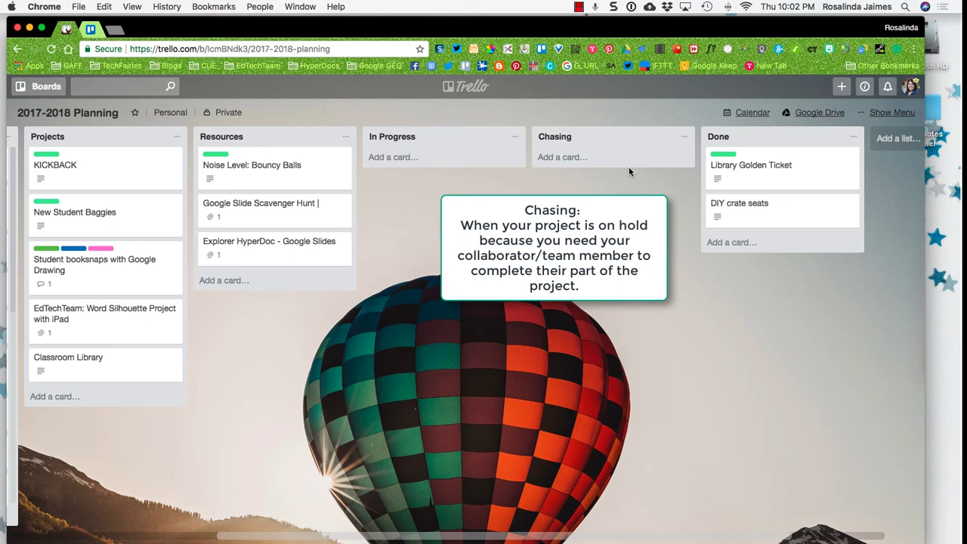
Step: Return to the TechFairies Blog Board and open the Set it and Forget it Forms card
left_click(41, 86)
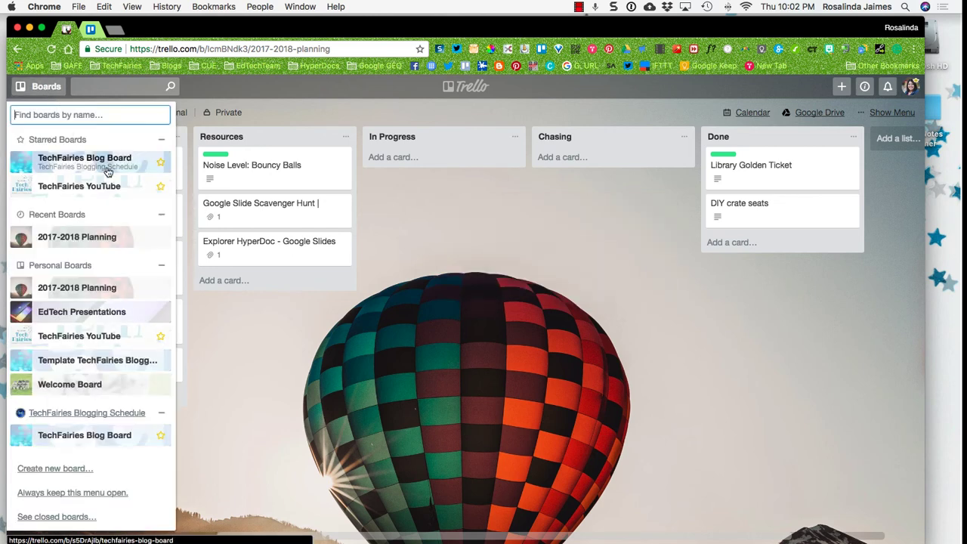
left_click(107, 168)
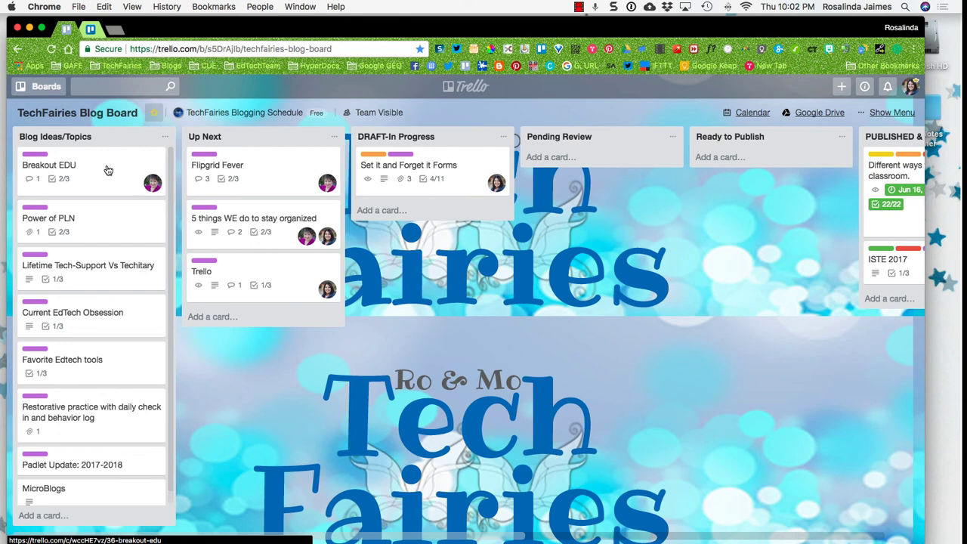
left_click(408, 166)
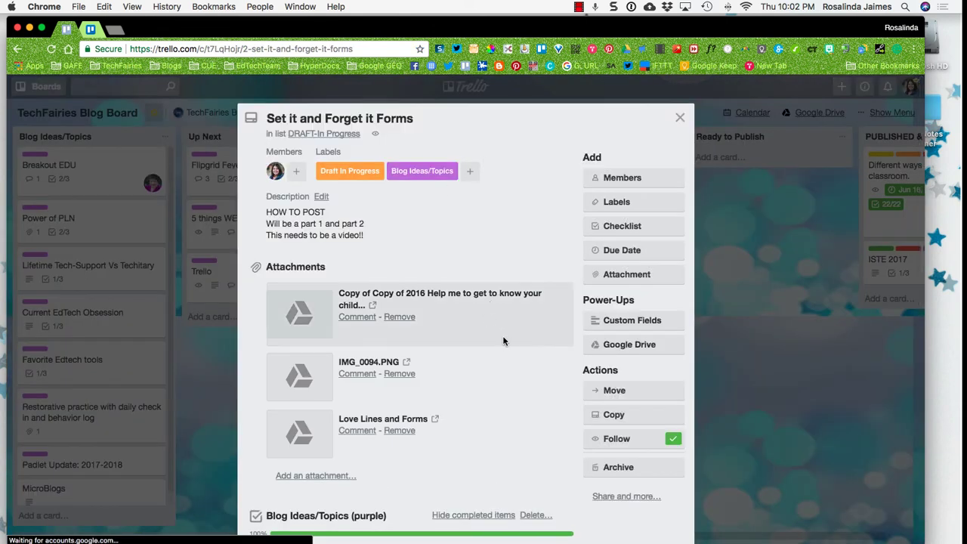
Step: Review the card's attachments and draft checklist, then close it
scroll(514, 406, "down", 2)
scroll(514, 406, "down", 5)
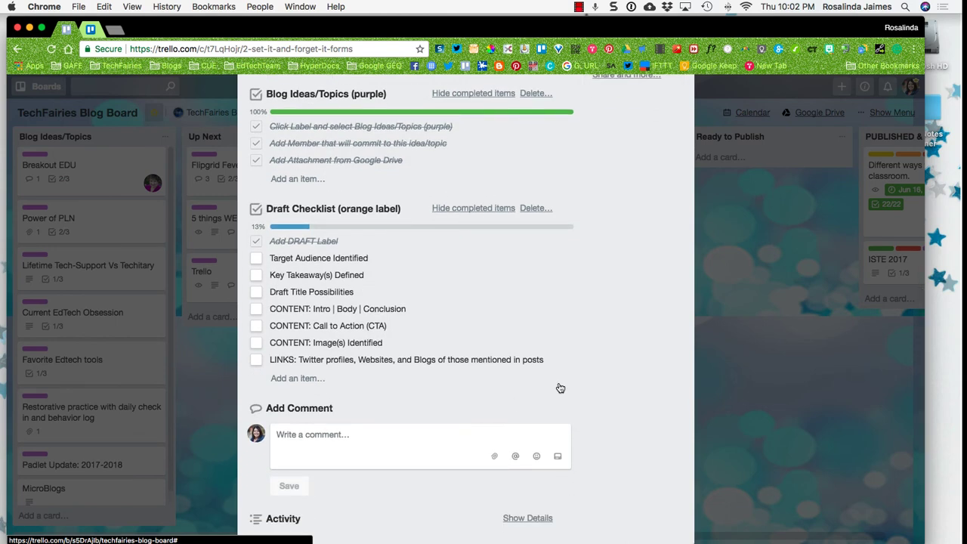
scroll(583, 363, "down", 1)
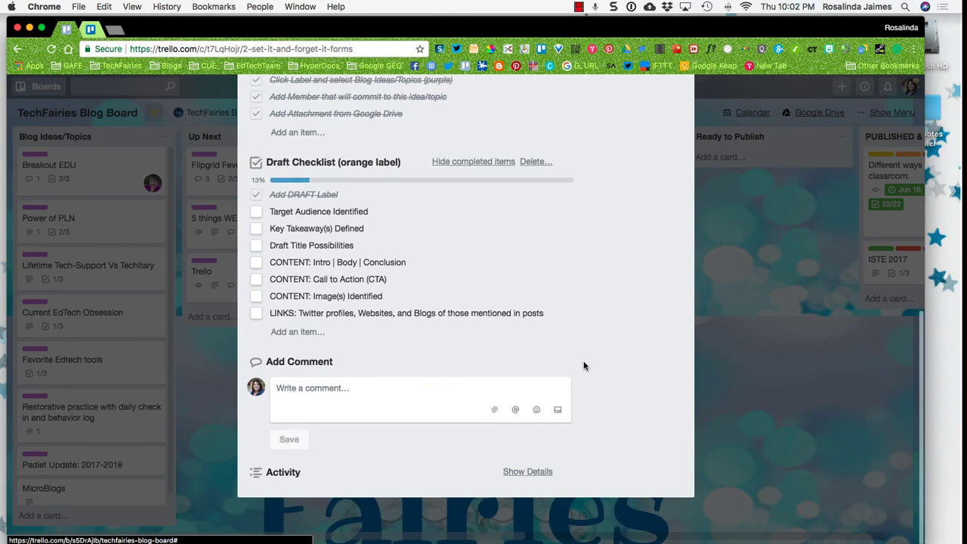
scroll(583, 364, "up", 1)
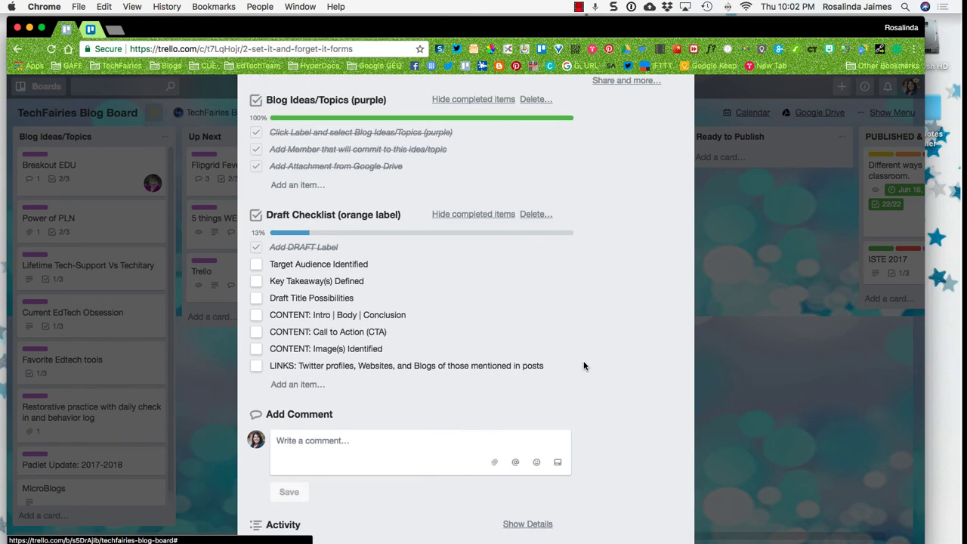
scroll(583, 366, "up", 3)
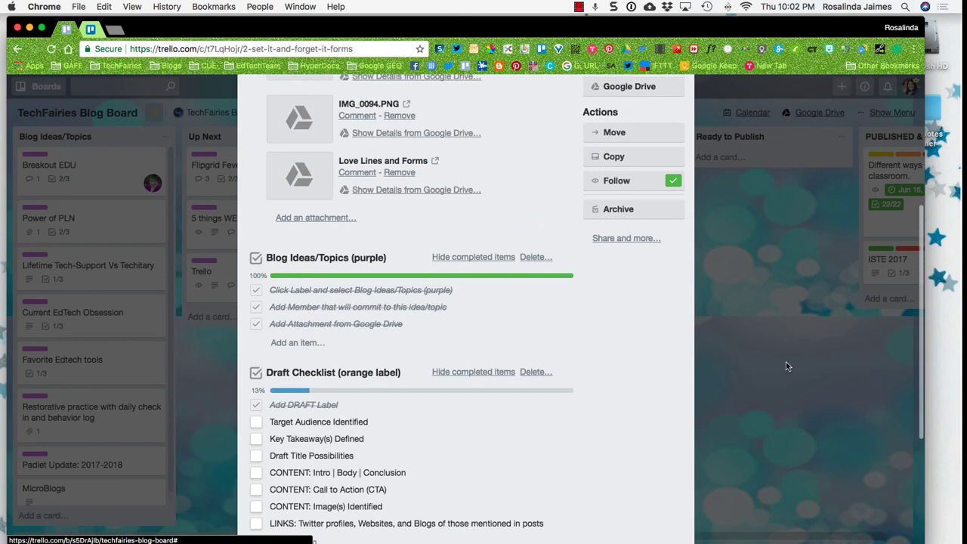
left_click(786, 366)
Step: Switch to the TechFairies YouTube board, view the menu's More options, then close the side panel
left_click(47, 87)
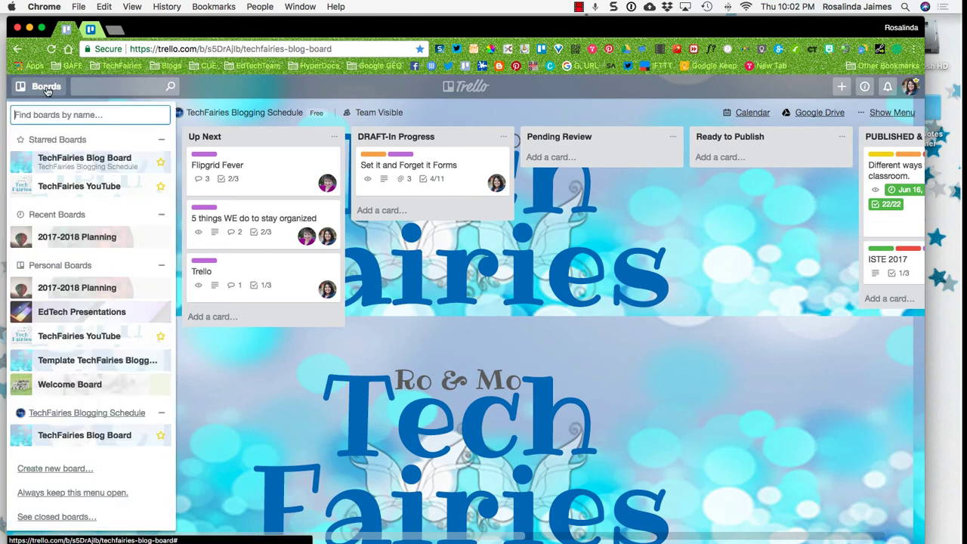
left_click(76, 186)
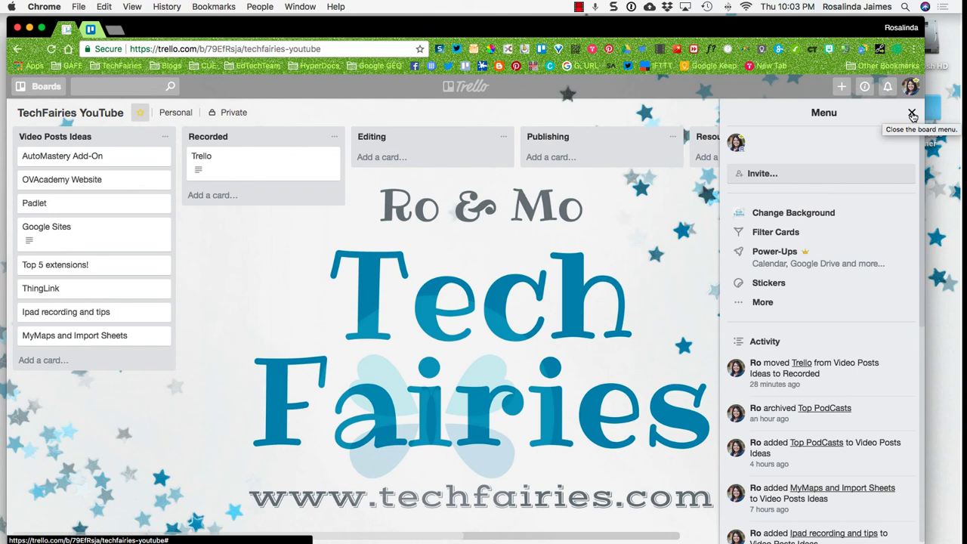
left_click(763, 302)
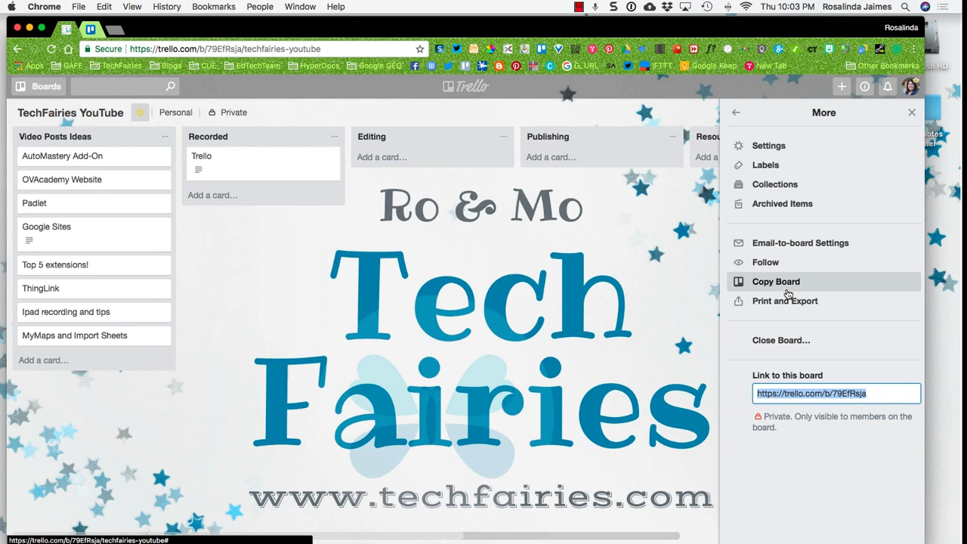
left_click(911, 113)
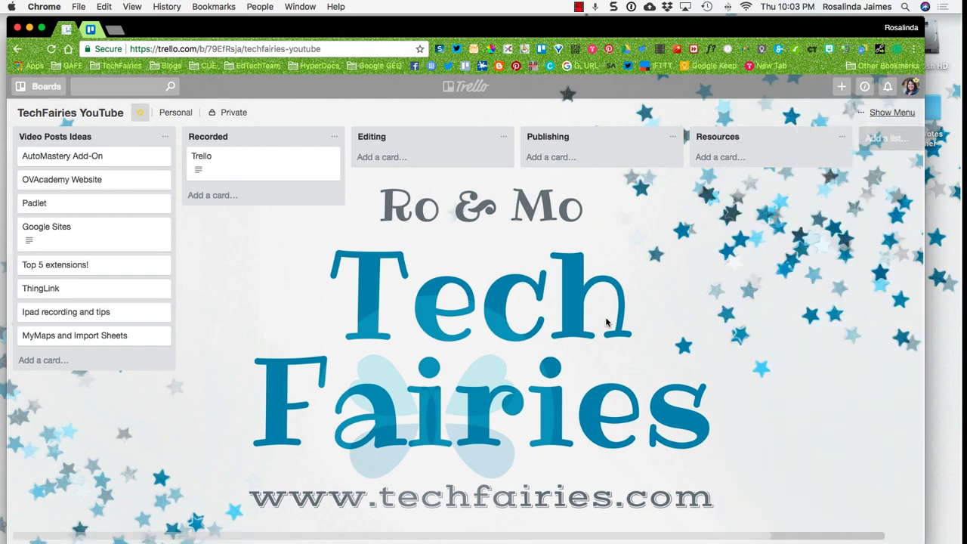